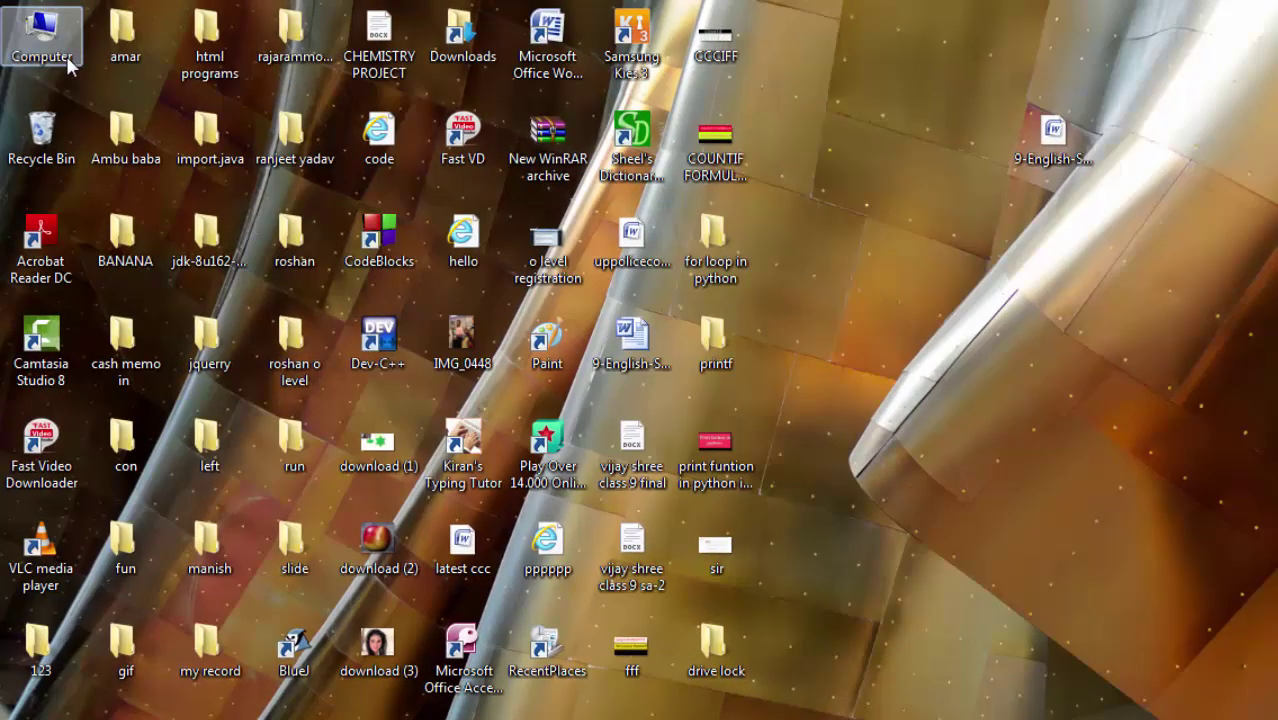
From the Computer window, unlock drive D with its BitLocker password so it shows 43.5 MB free of 99.9 MB.
{"action": "double_click", "coordinate": [68, 60]}
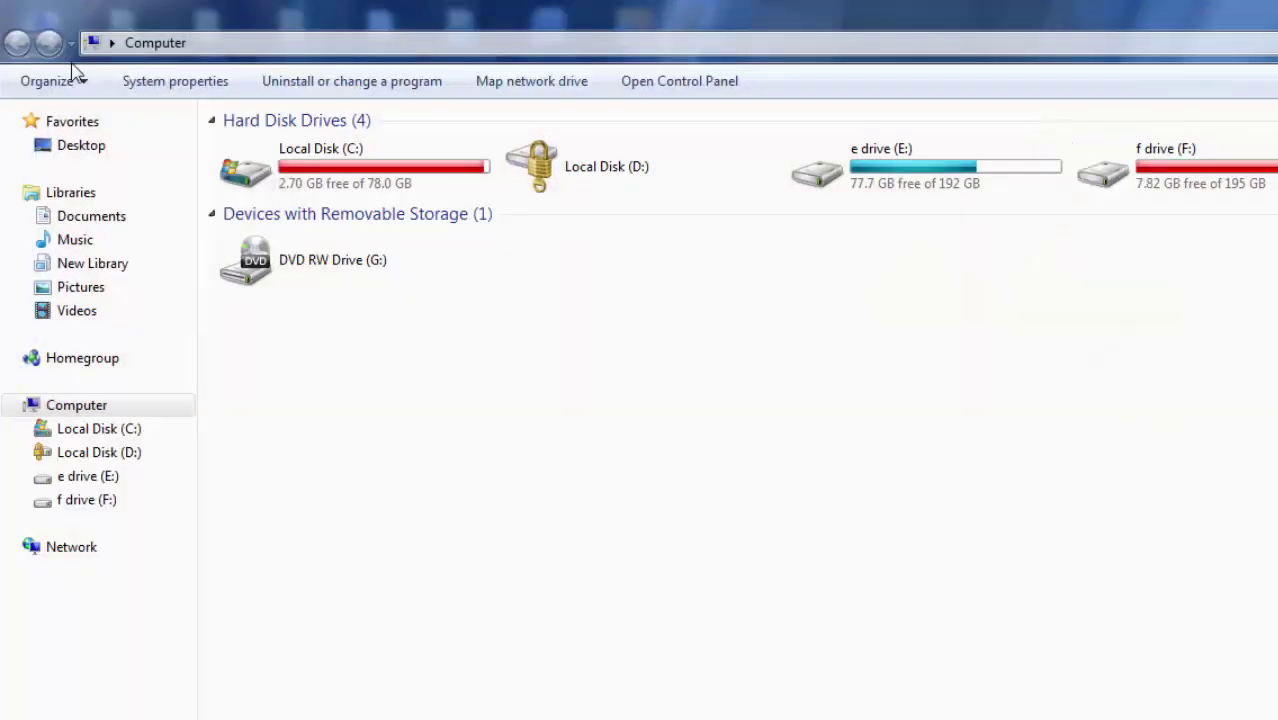
{"action": "double_click", "coordinate": [570, 168]}
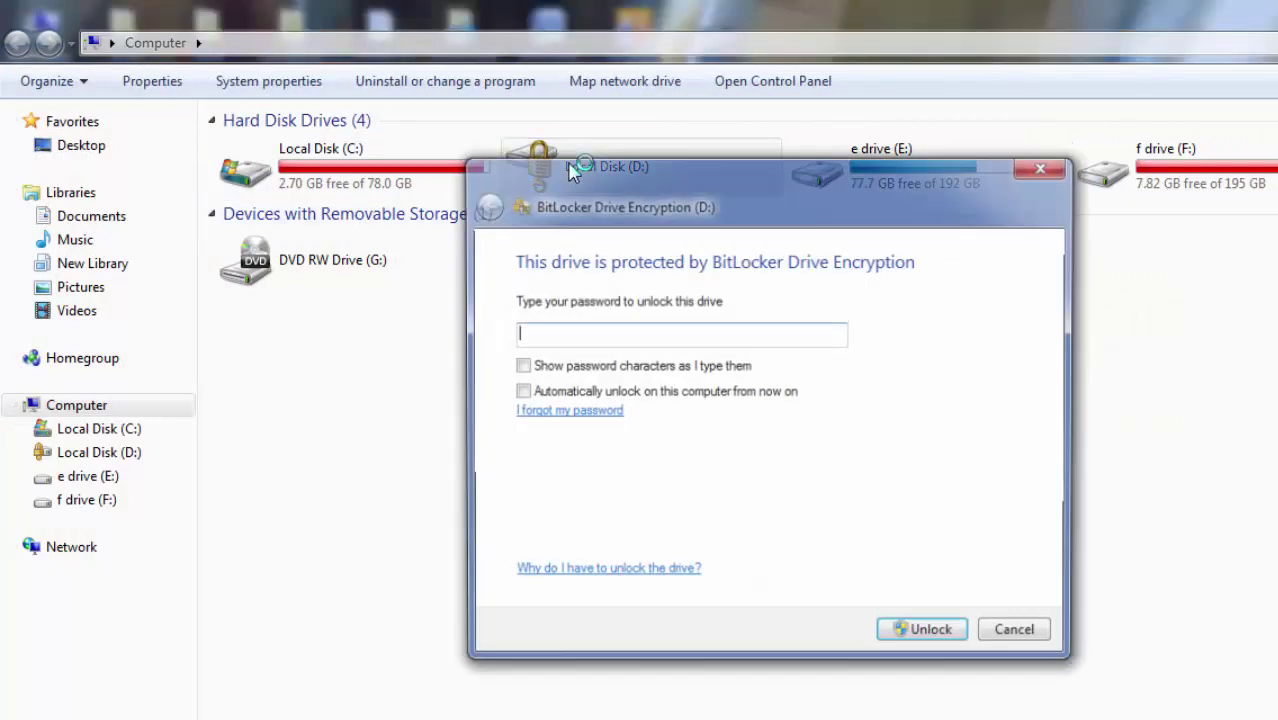
{"action": "left_click", "coordinate": [634, 335]}
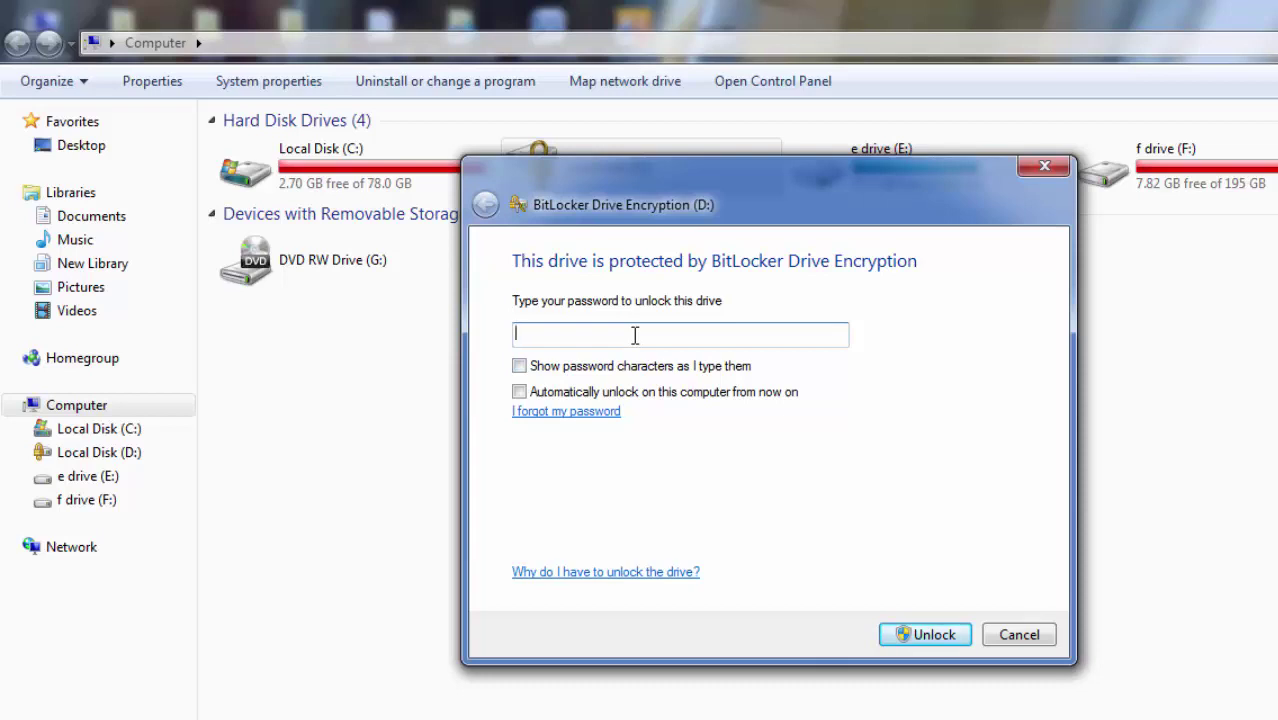
{"action": "left_click_drag", "start_coordinate": [487, 177], "coordinate": [494, 295]}
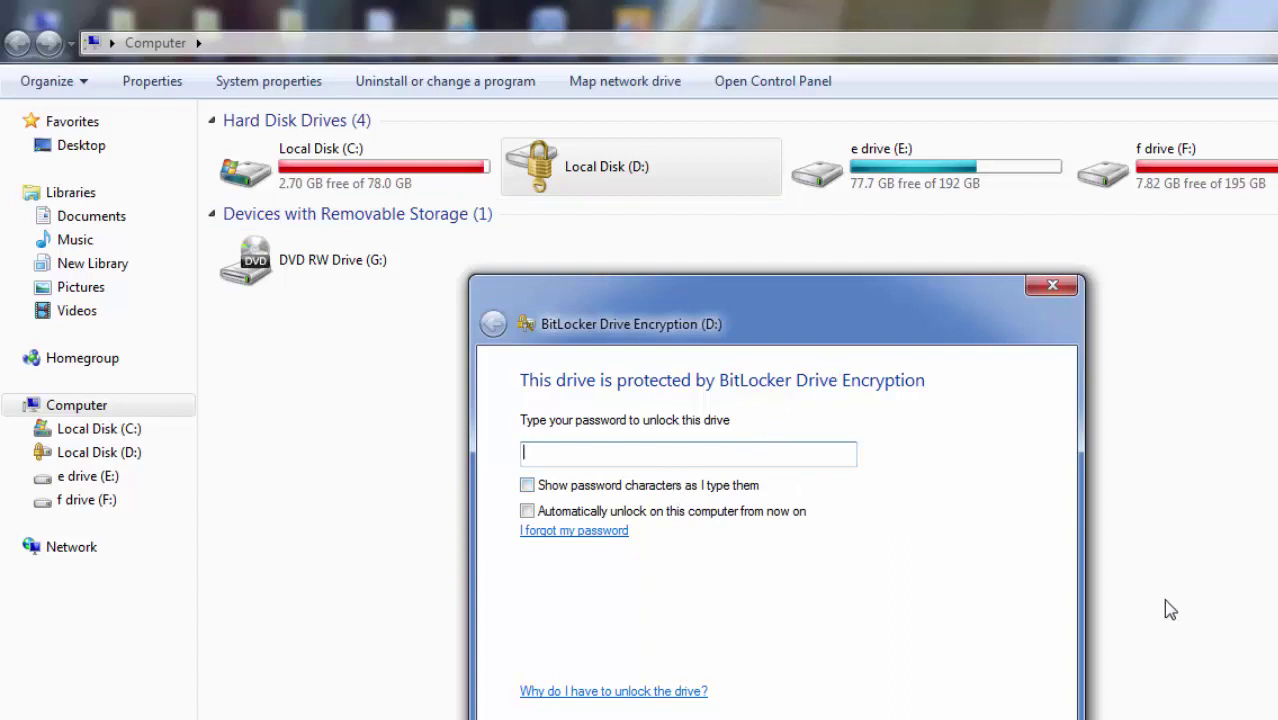
{"action": "type", "text": "••••••••••"}
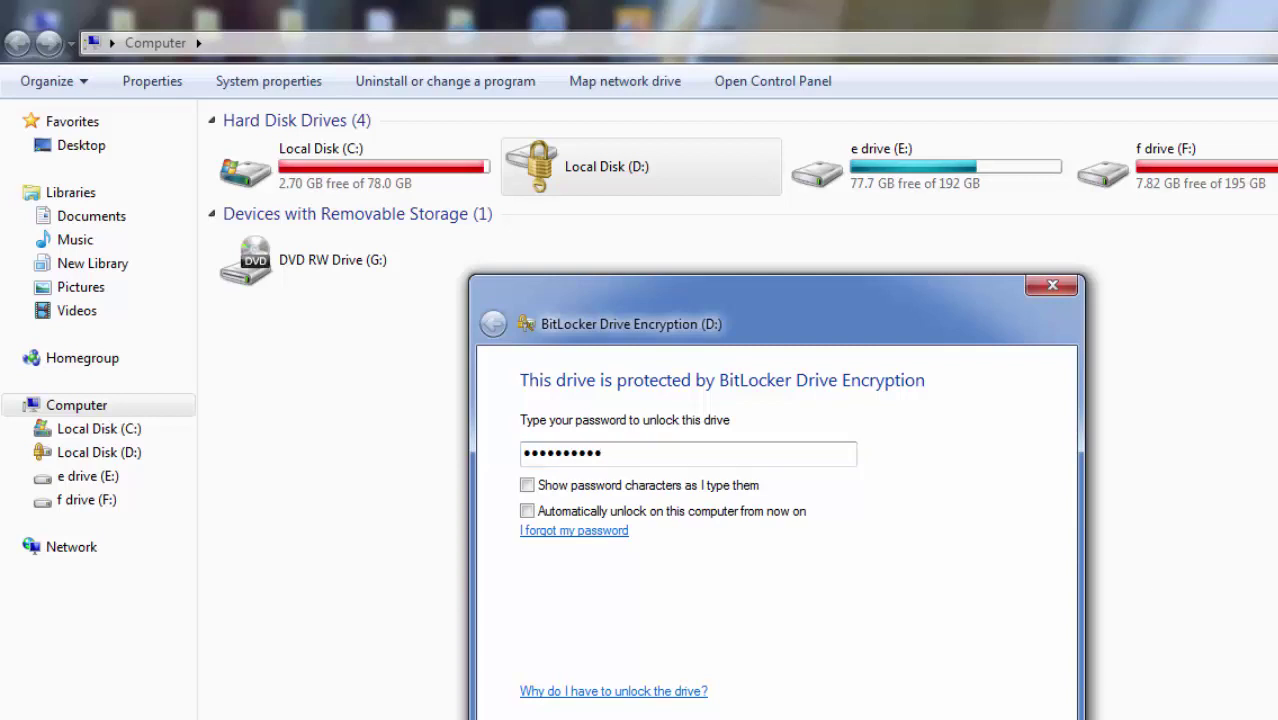
{"action": "key", "text": "Return"}
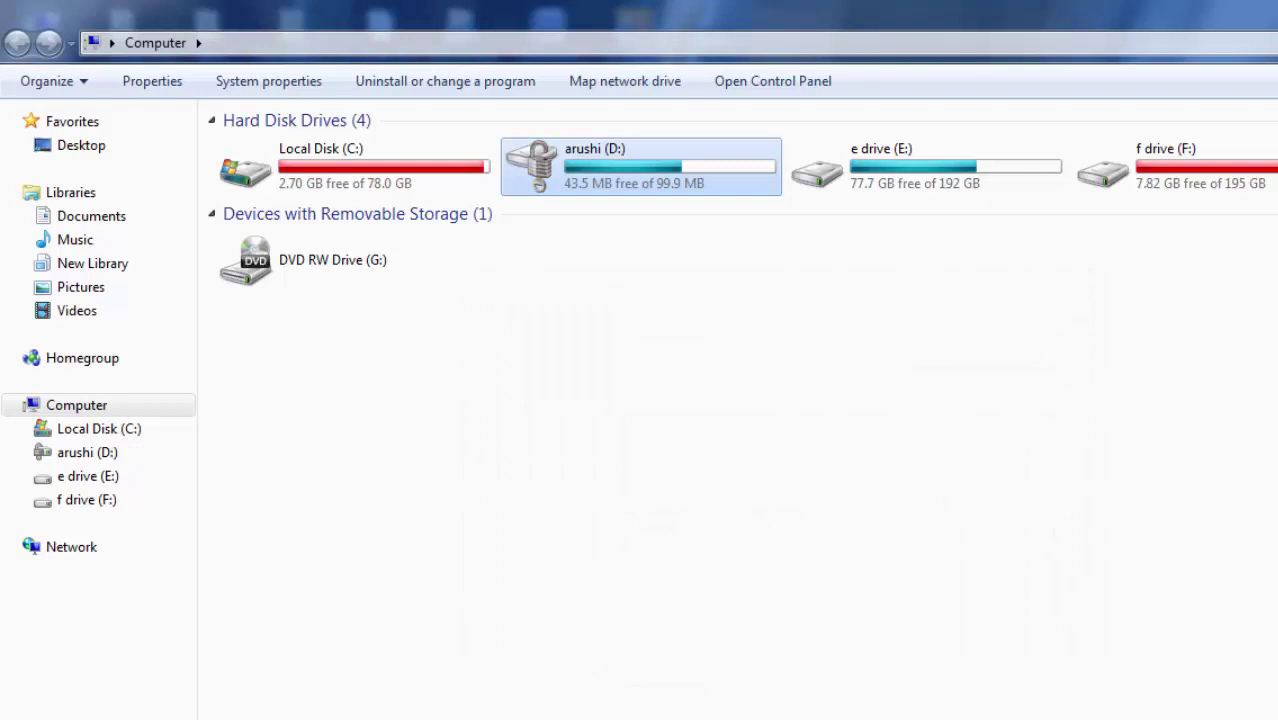
{"action": "double_click", "coordinate": [612, 160]}
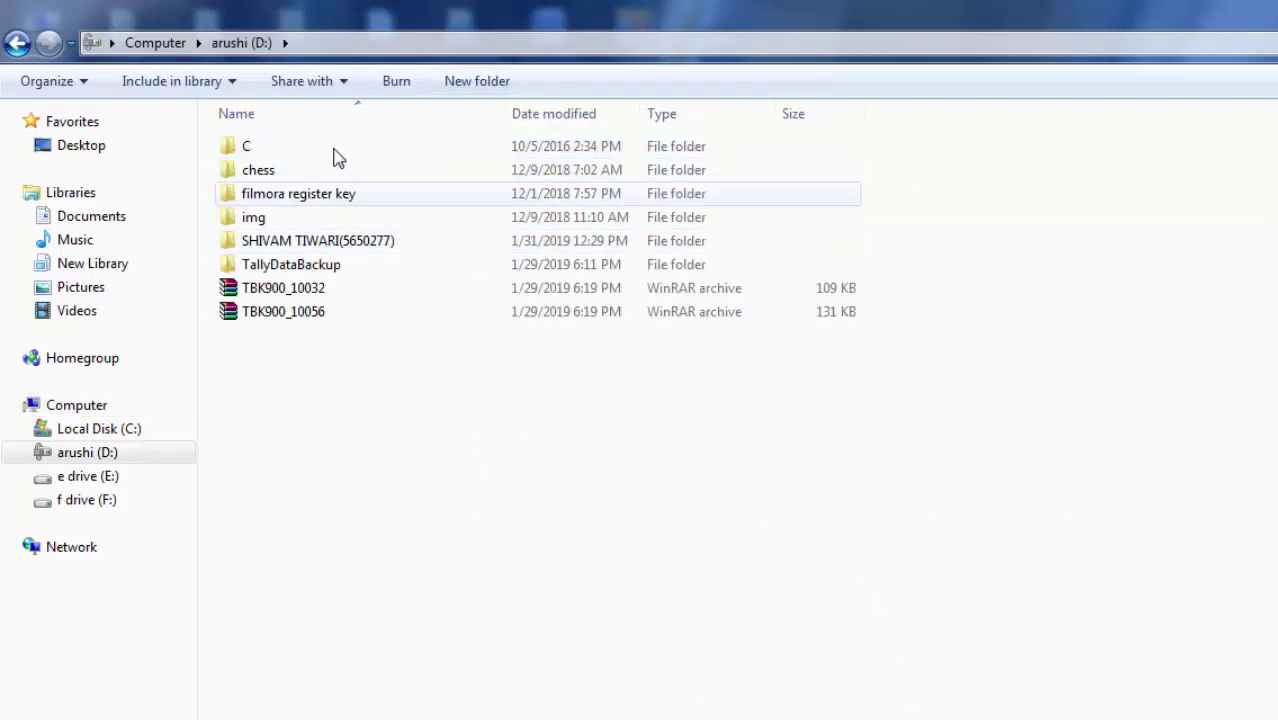
{"action": "left_click", "coordinate": [17, 45]}
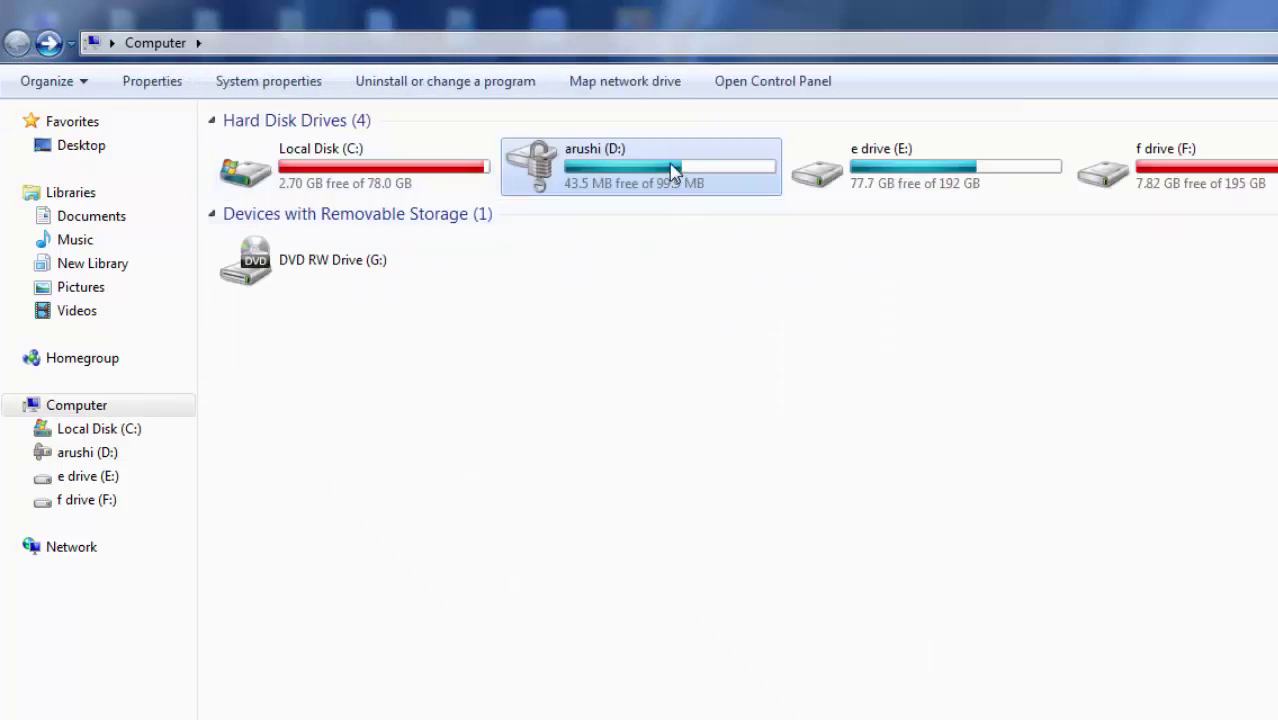
{"action": "mouse_move", "coordinate": [651, 188]}
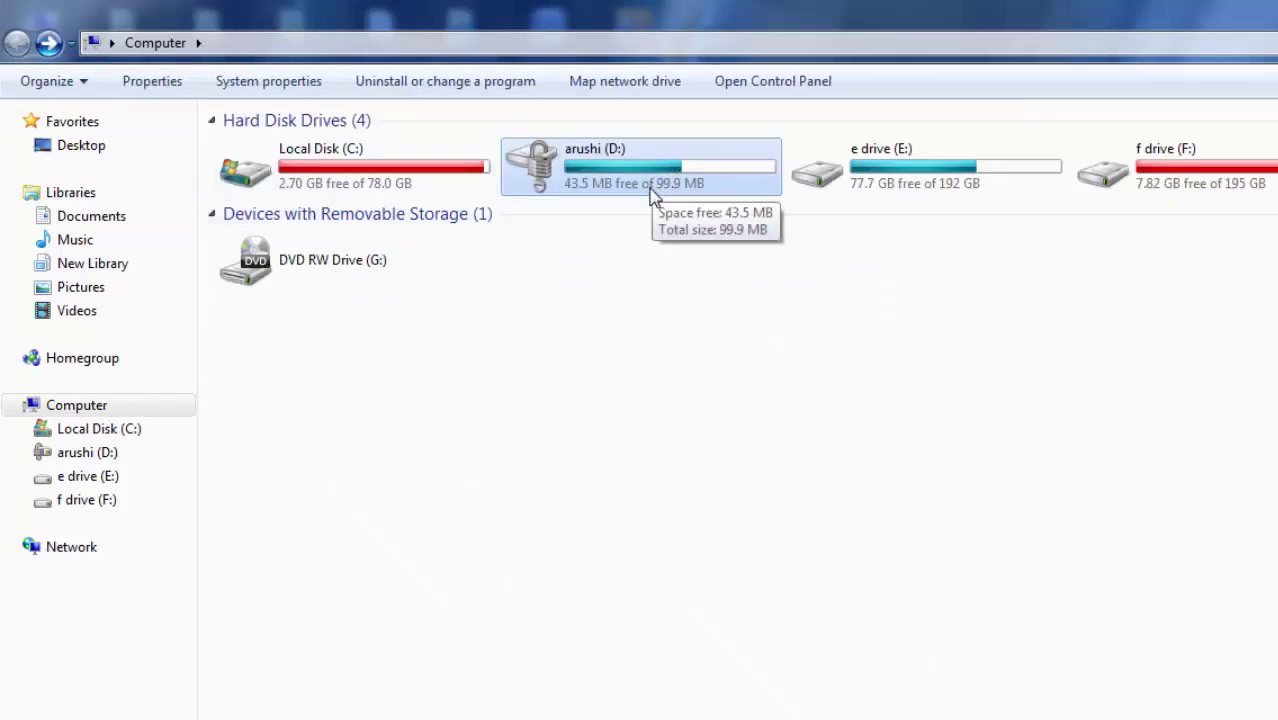
{"action": "left_click", "coordinate": [884, 188]}
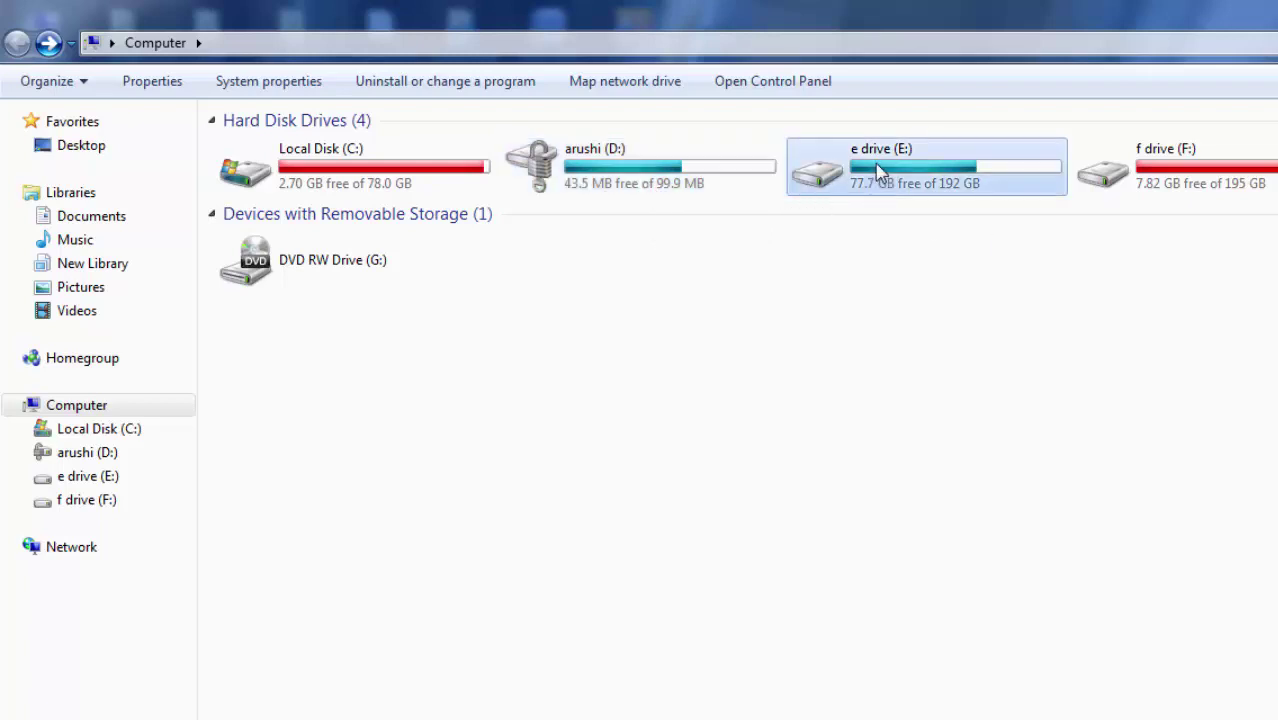
Turn on BitLocker for drive E with password unlocking, entering and confirming the new password.
{"action": "right_click", "coordinate": [880, 172]}
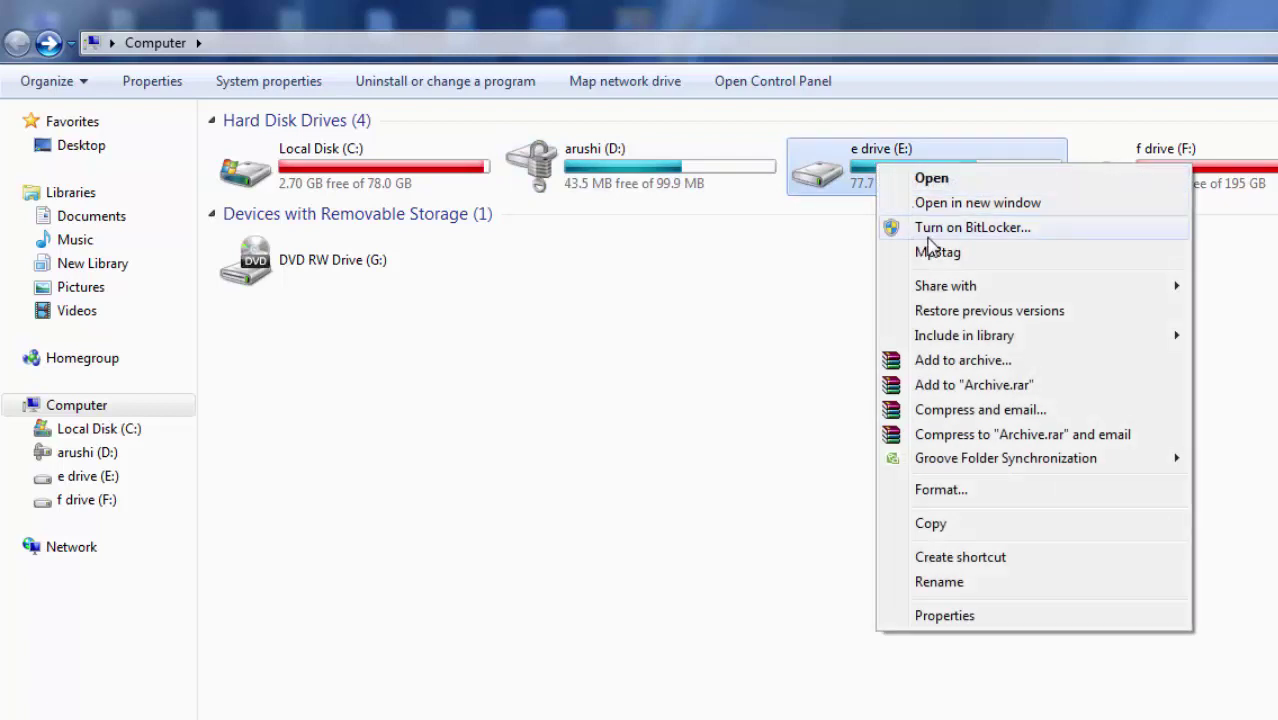
{"action": "left_click", "coordinate": [964, 232]}
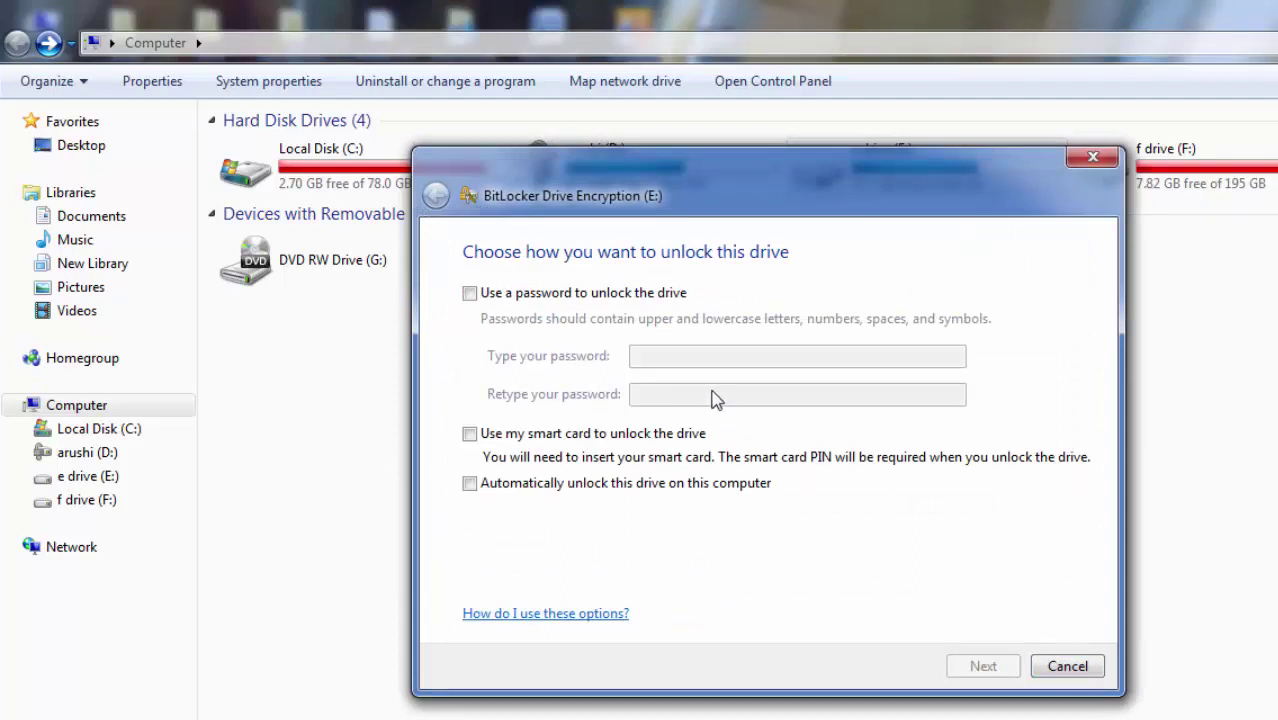
{"action": "left_click", "coordinate": [469, 294]}
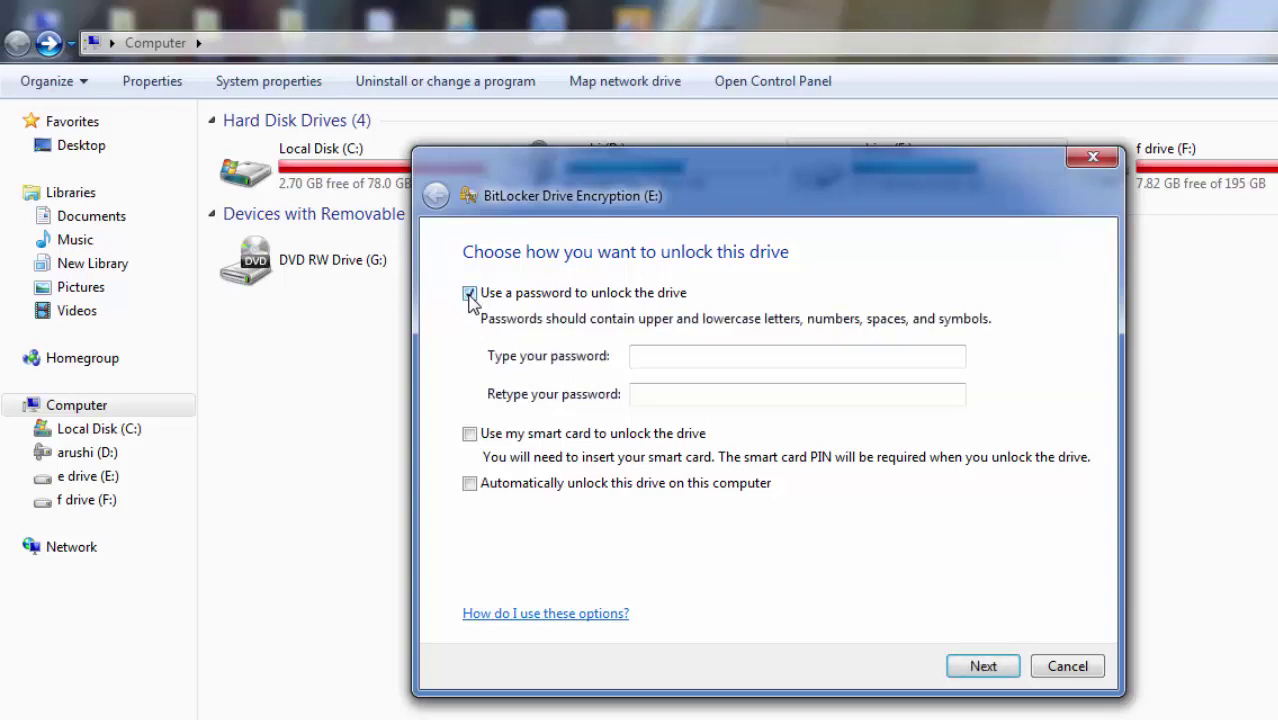
{"action": "left_click", "coordinate": [678, 358]}
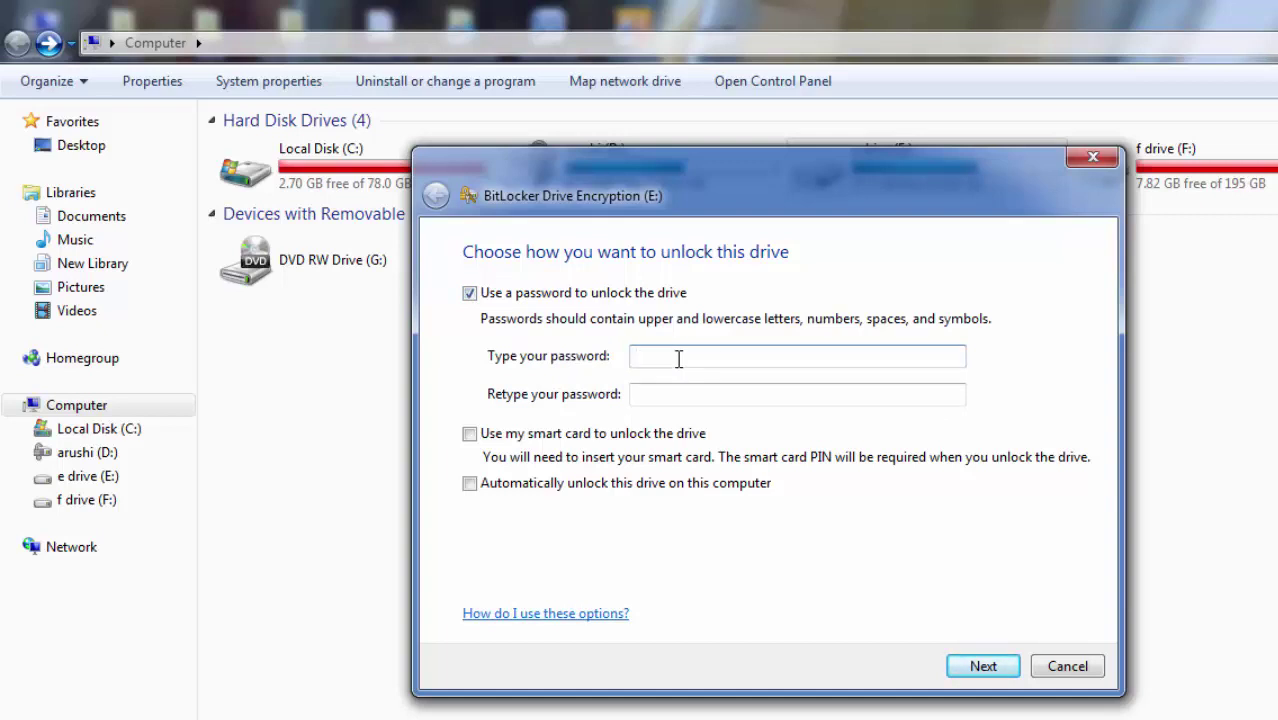
{"action": "type", "text": "1234567890"}
{"action": "left_click", "coordinate": [725, 403]}
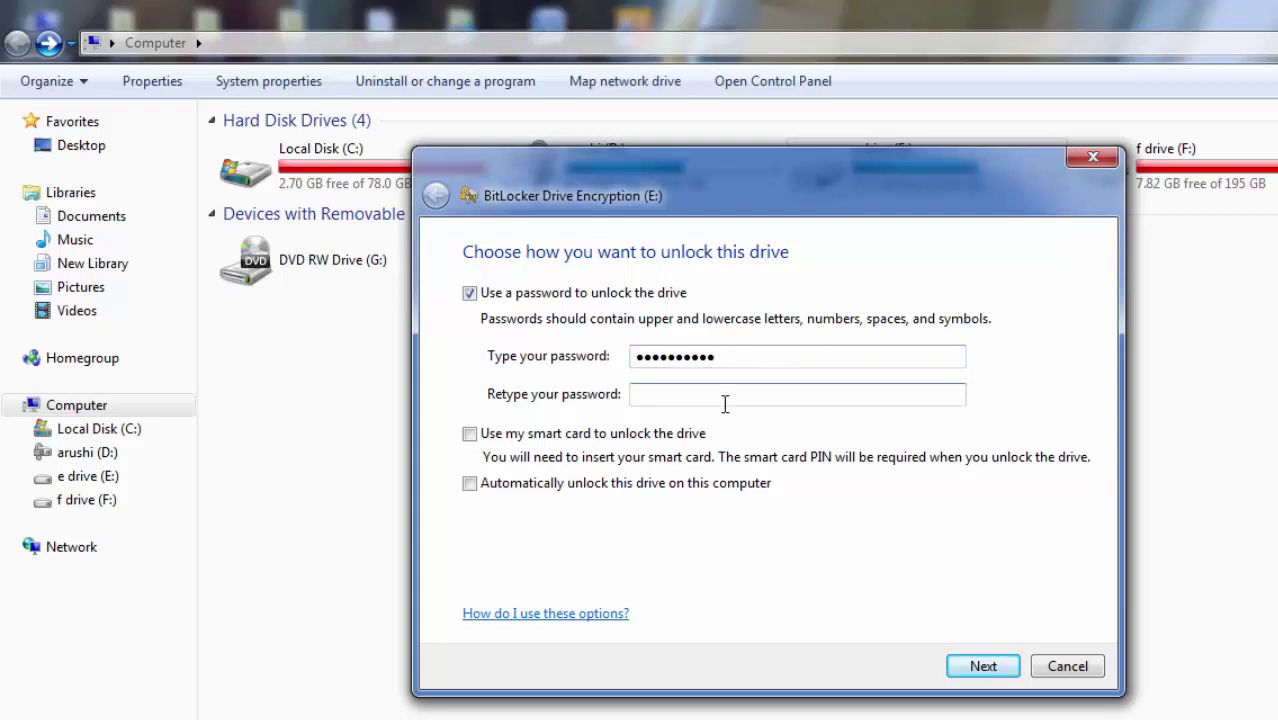
{"action": "type", "text": "1234567890"}
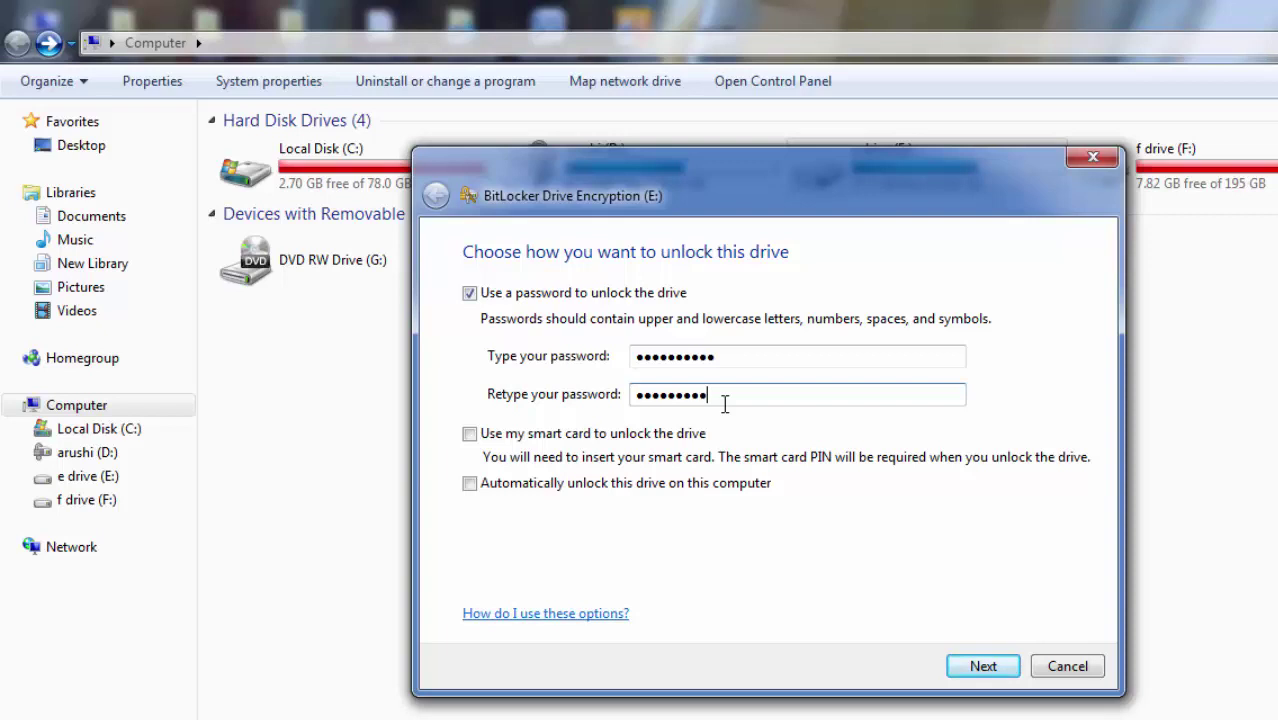
{"action": "left_click", "coordinate": [998, 667]}
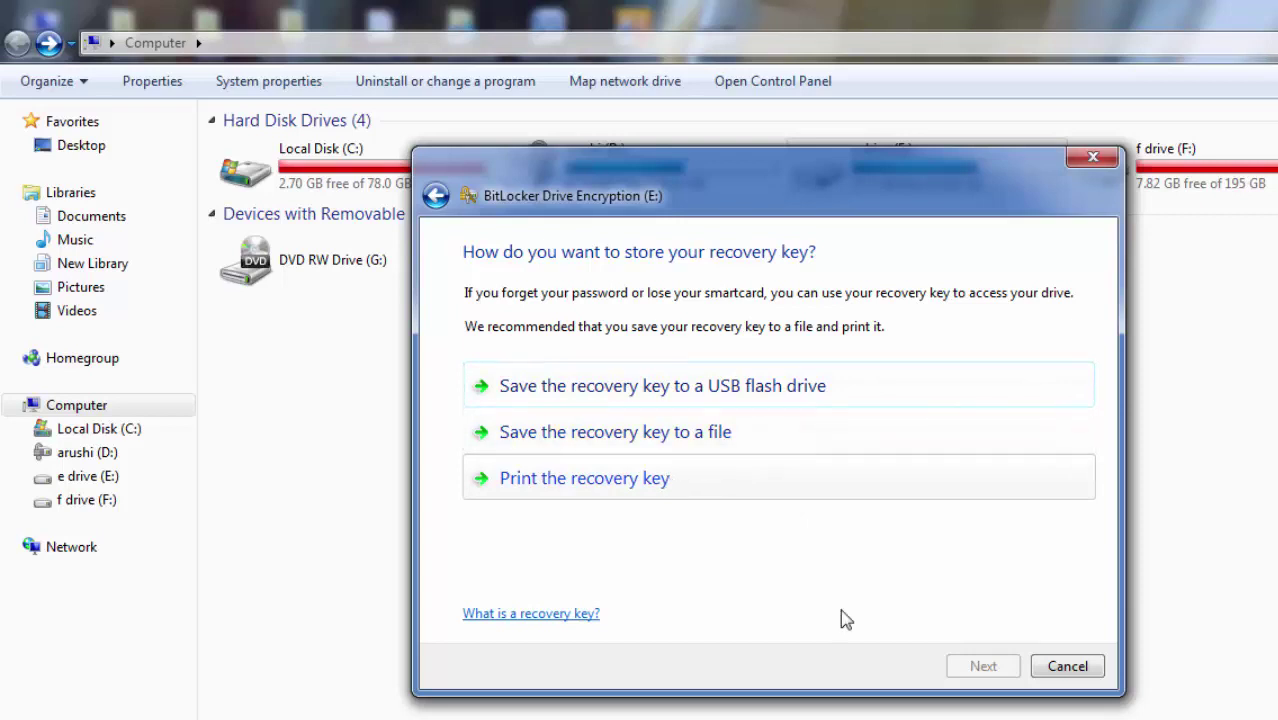
Cancel the drive E BitLocker wizard at the recovery-key step and confirm exiting.
{"action": "left_click", "coordinate": [1068, 672]}
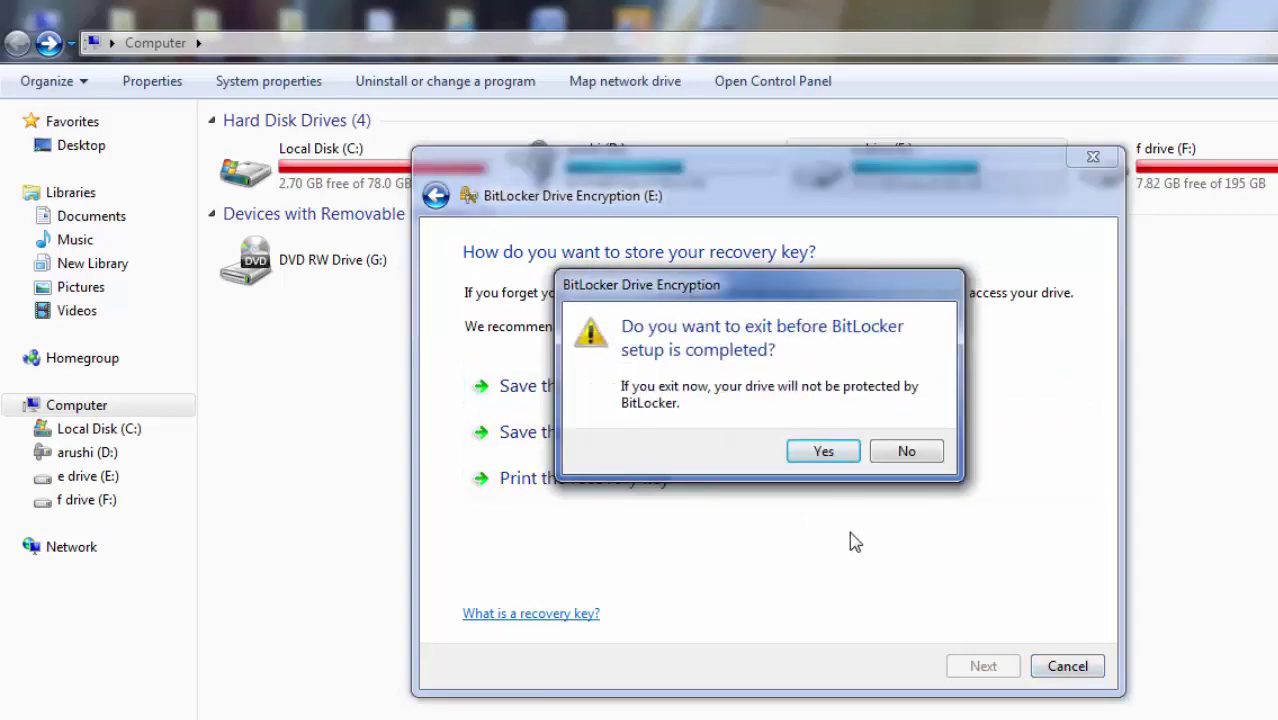
{"action": "left_click", "coordinate": [823, 451]}
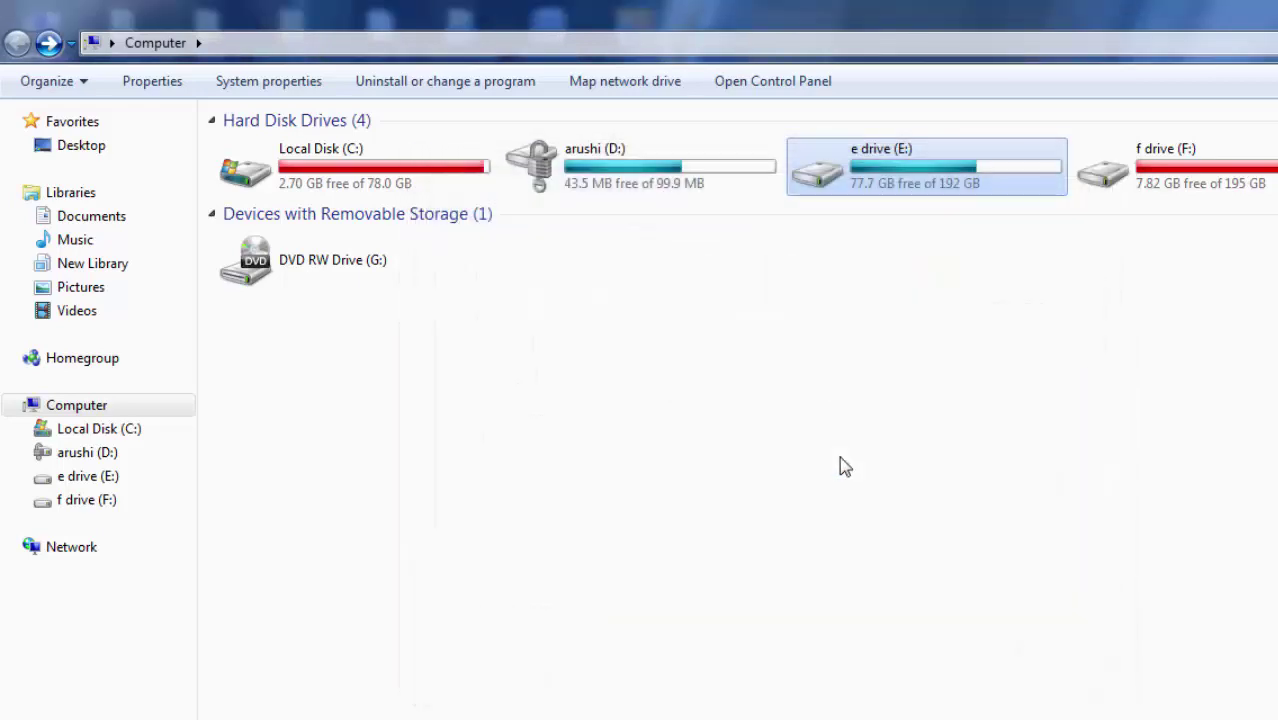
Rerun Turn on BitLocker for drive E, choosing a password and entering it twice.
{"action": "right_click", "coordinate": [911, 175]}
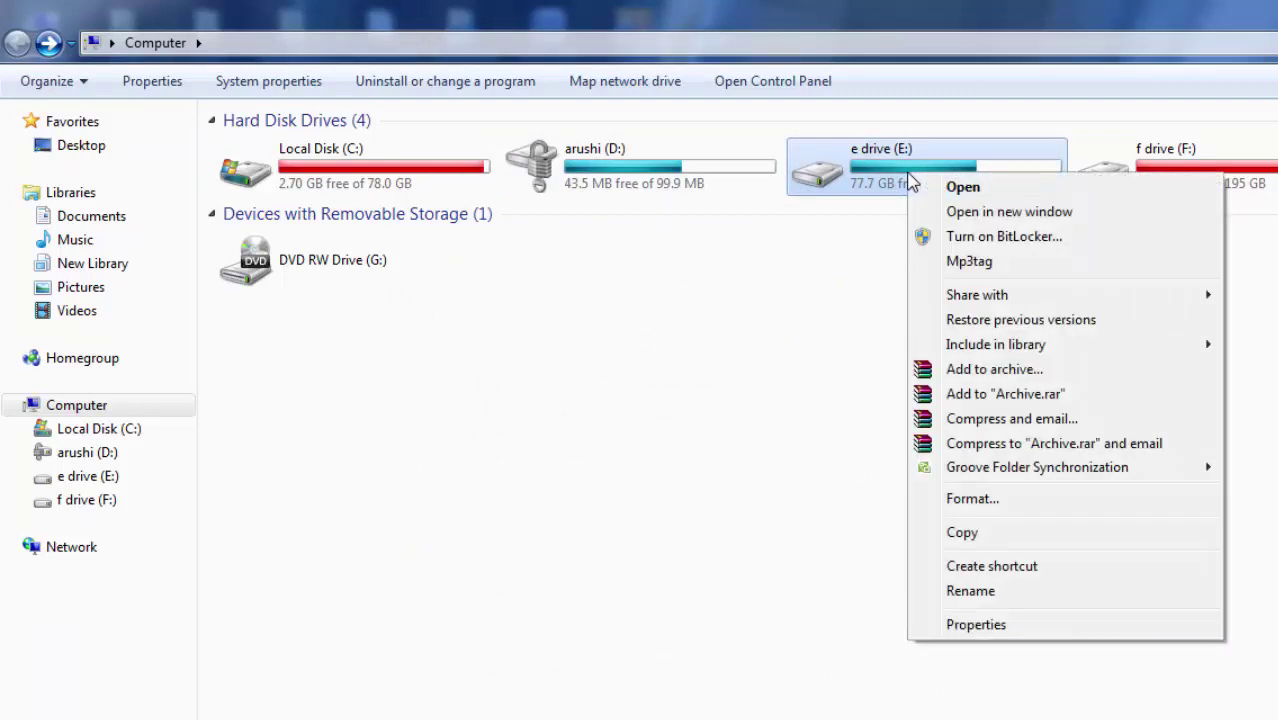
{"action": "left_click", "coordinate": [945, 236]}
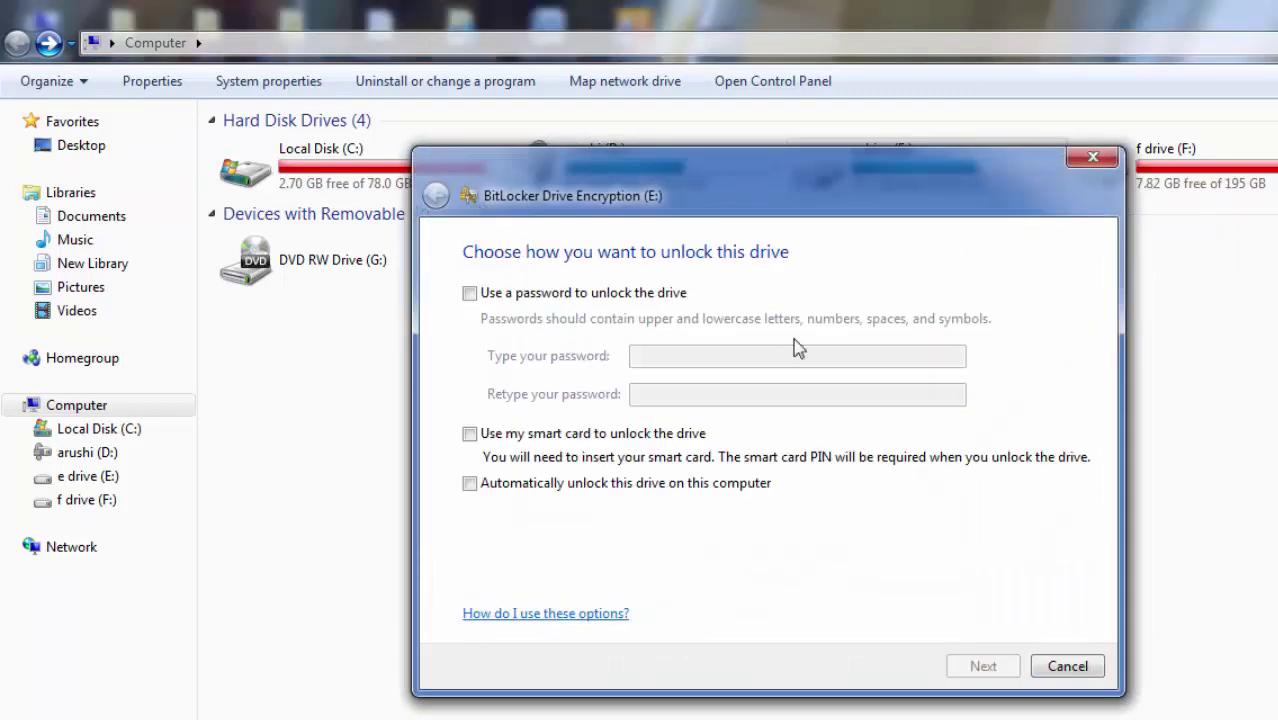
{"action": "left_click", "coordinate": [468, 293]}
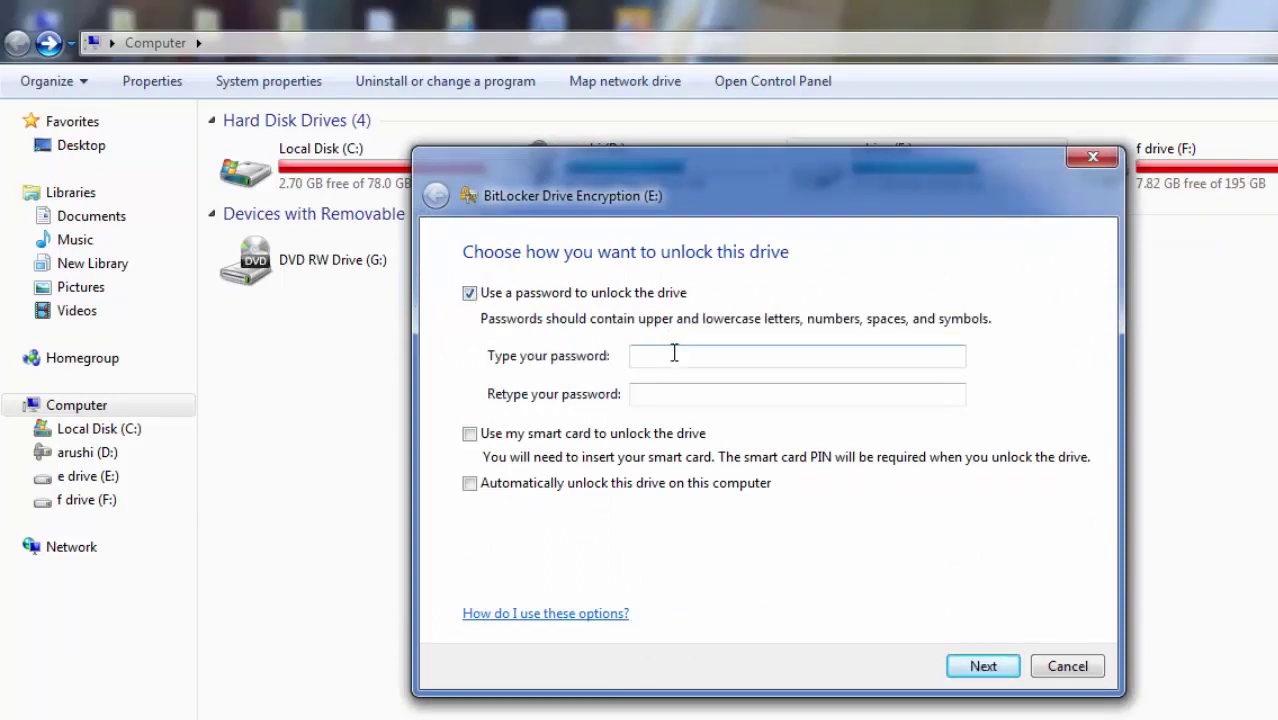
{"action": "left_click", "coordinate": [672, 353]}
{"action": "type", "text": "**********"}
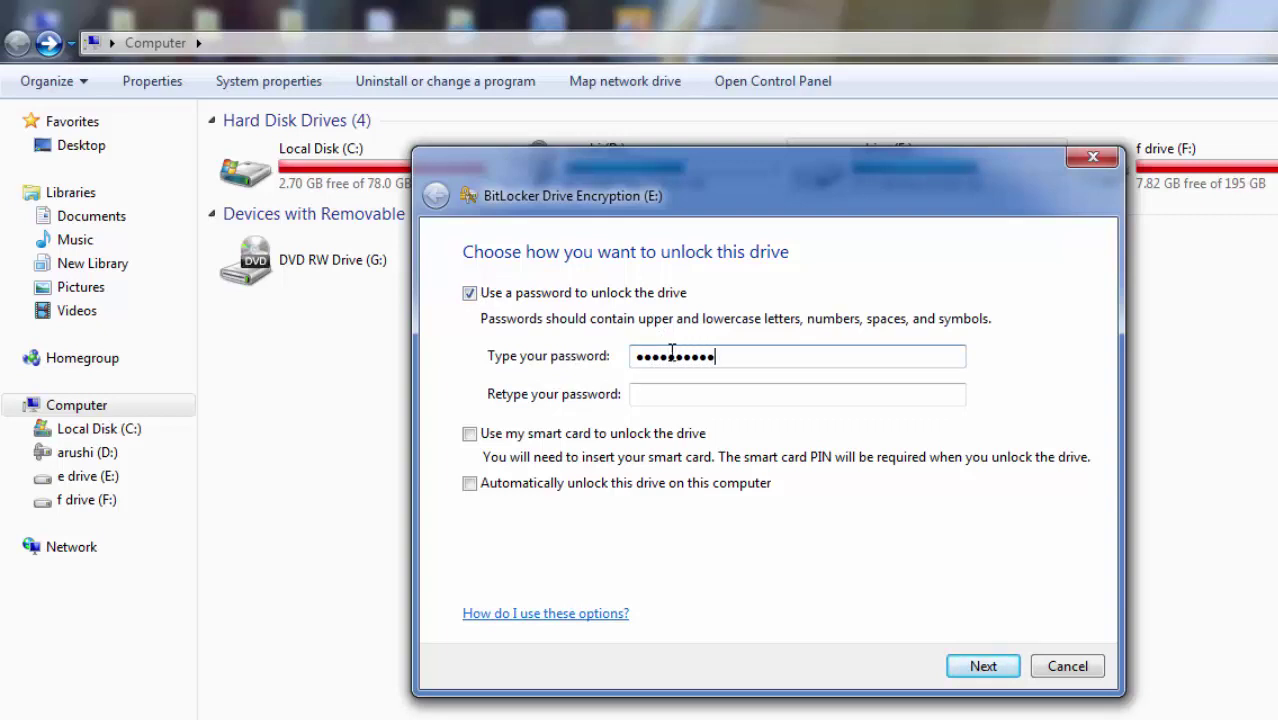
{"action": "left_click", "coordinate": [665, 399]}
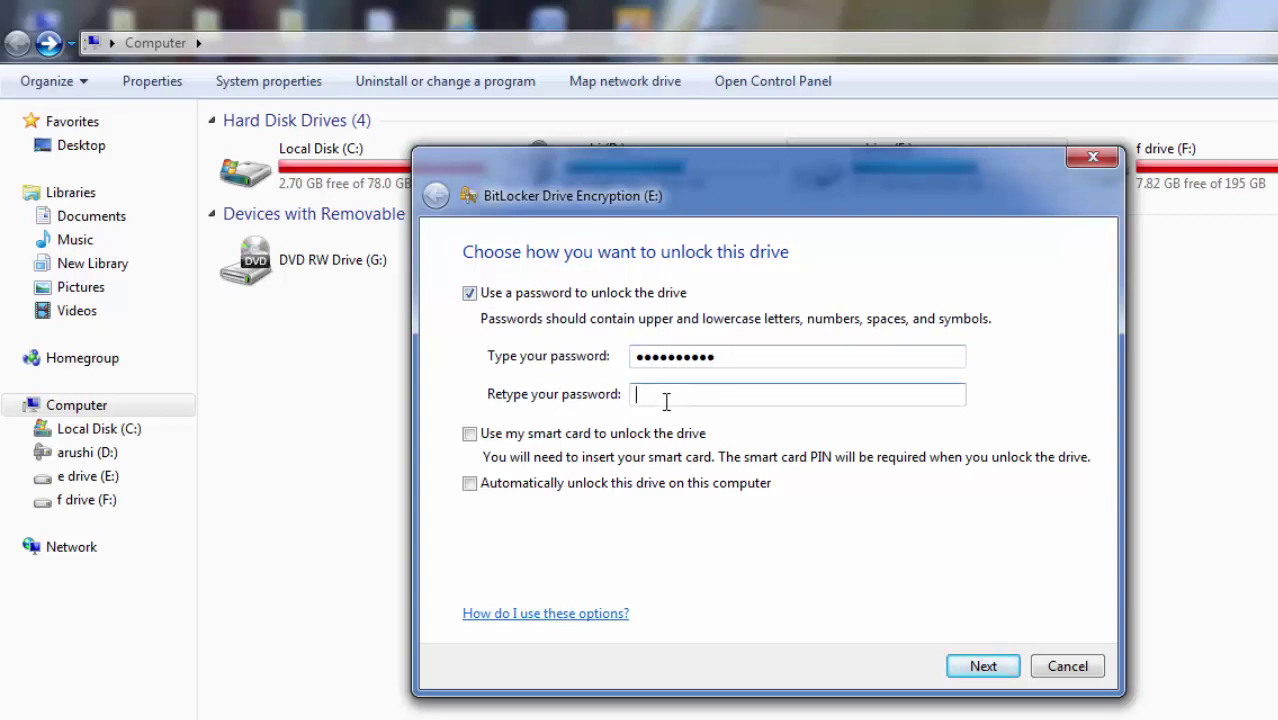
{"action": "type", "text": "**********"}
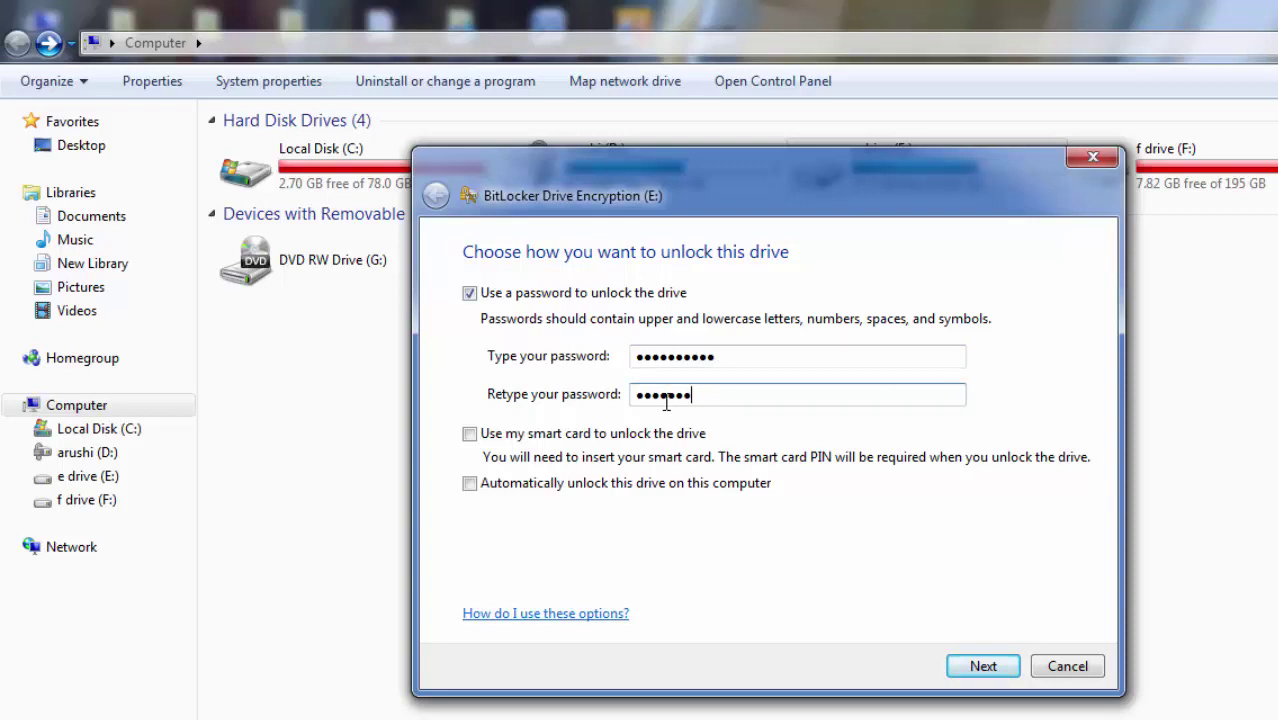
{"action": "type", "text": "*"}
{"action": "key", "text": "Return"}
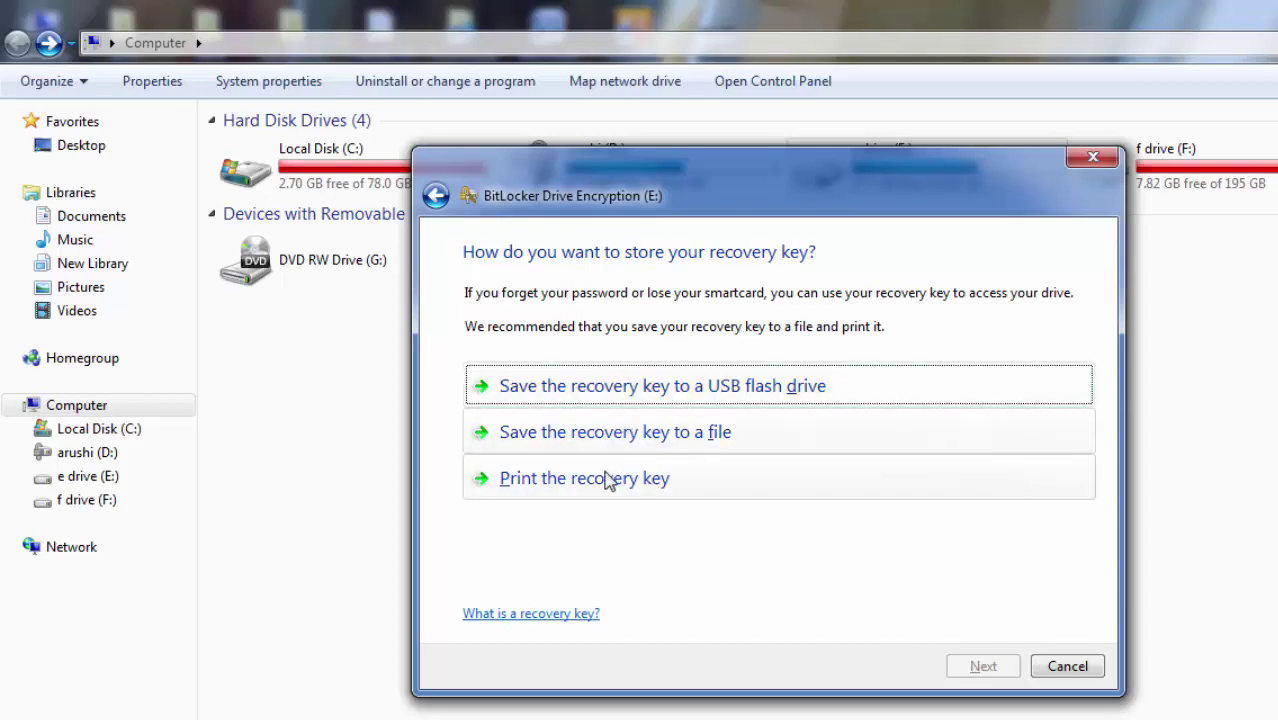
Save drive E's recovery key to a text file on this computer.
{"action": "left_click", "coordinate": [612, 440]}
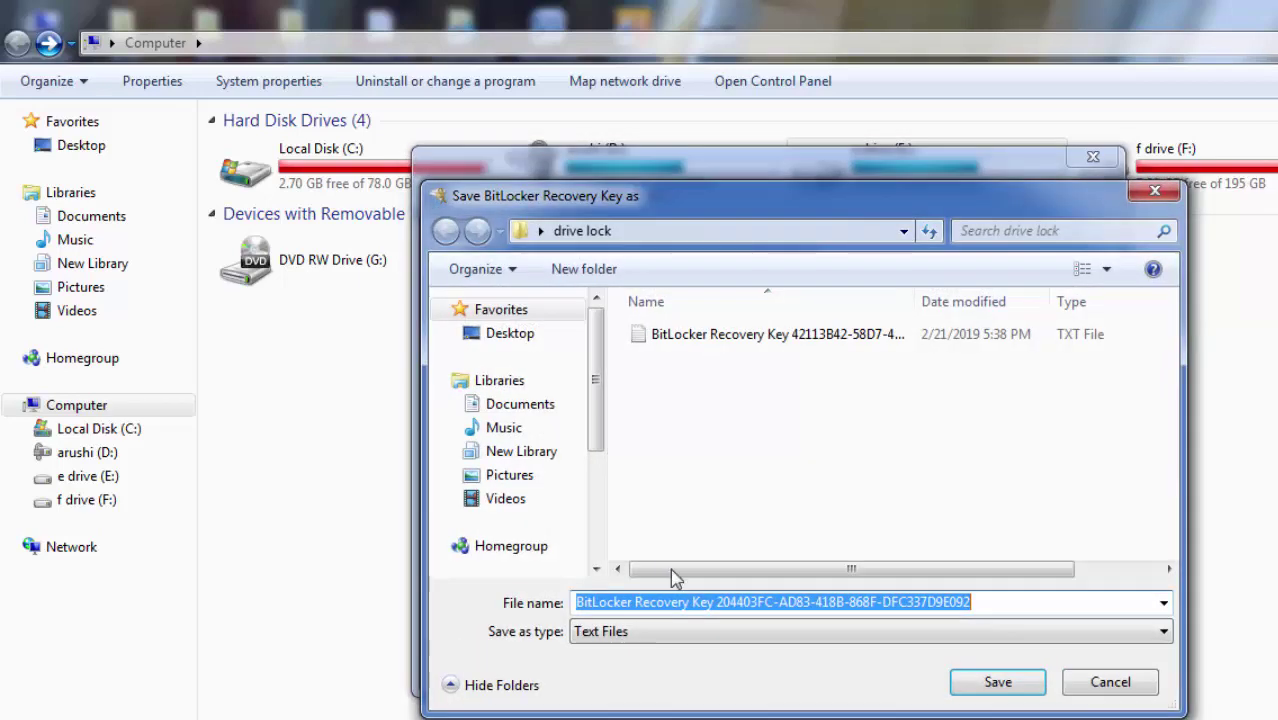
{"action": "key", "text": "Return"}
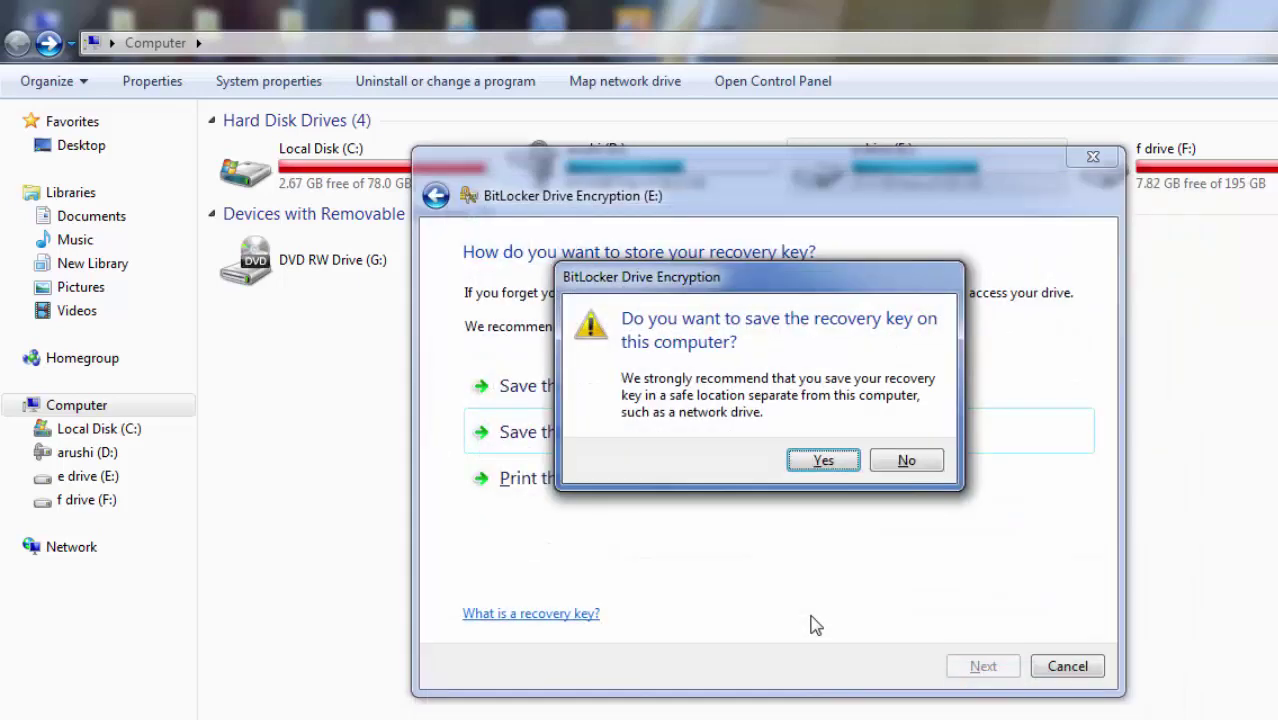
{"action": "key", "text": "Return"}
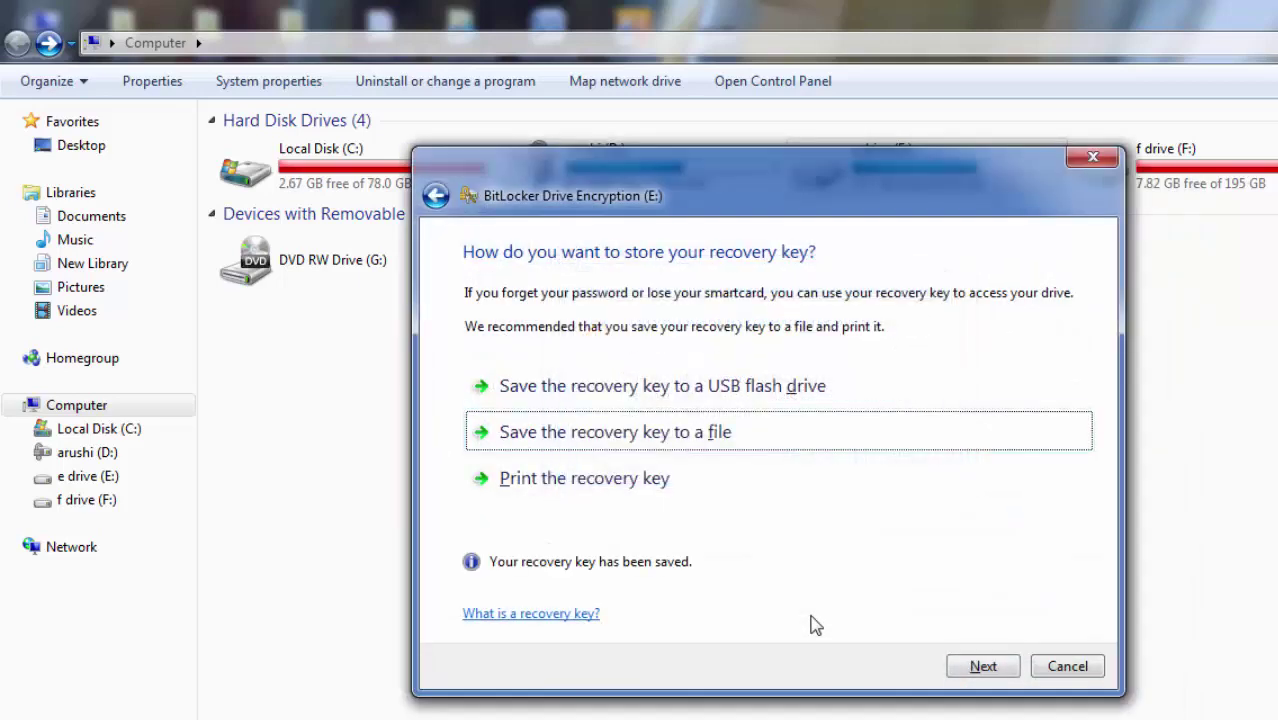
Start encrypting drive E, then open drive D's folders.
{"action": "left_click", "coordinate": [978, 668]}
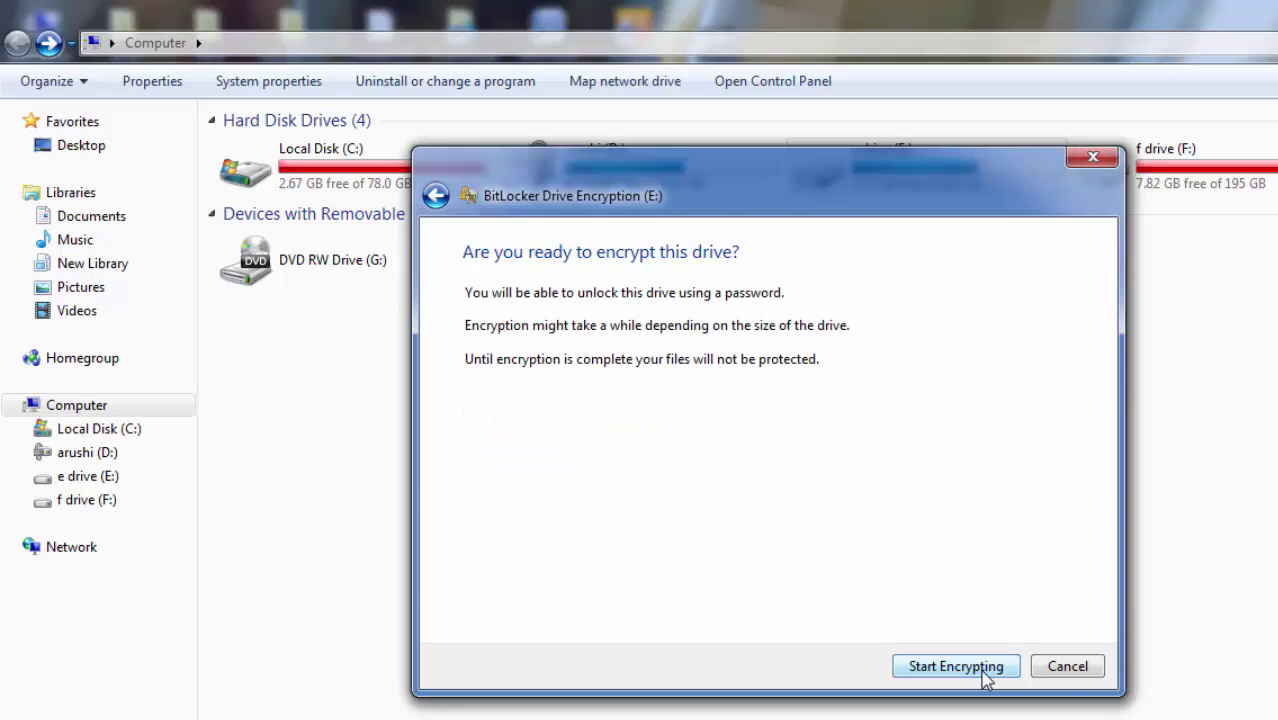
{"action": "left_click", "coordinate": [985, 668]}
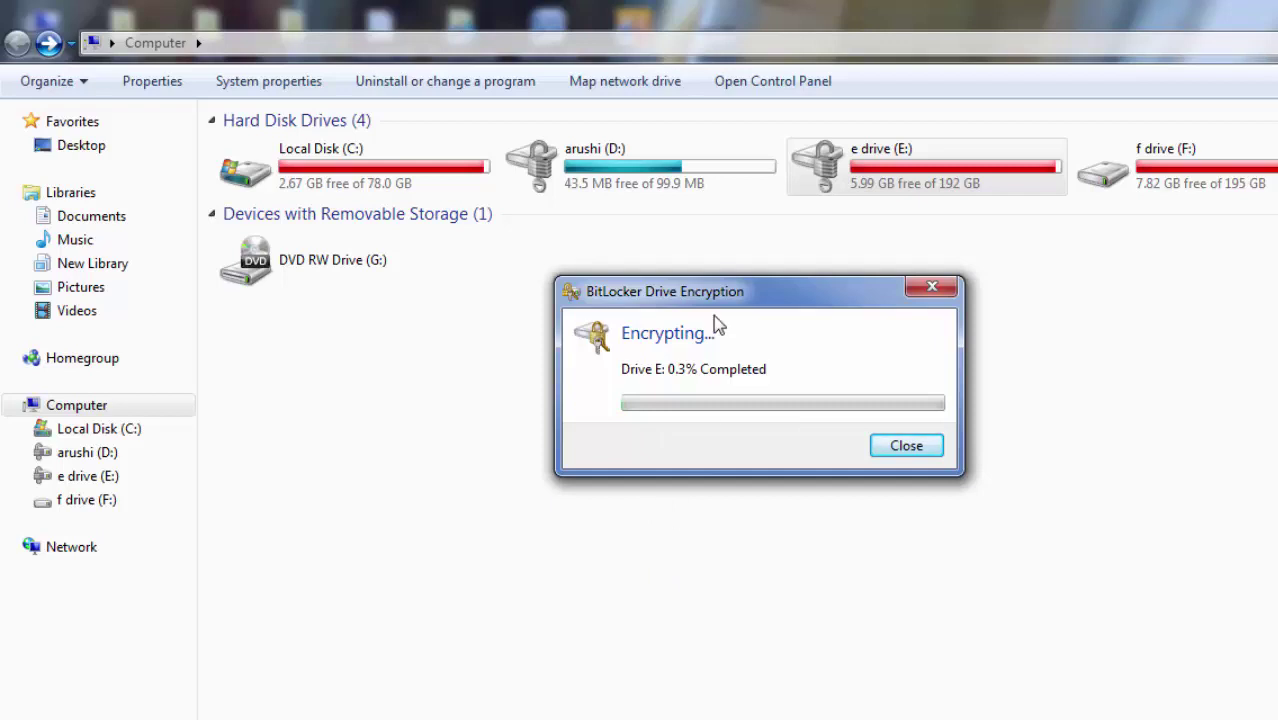
{"action": "double_click", "coordinate": [612, 163]}
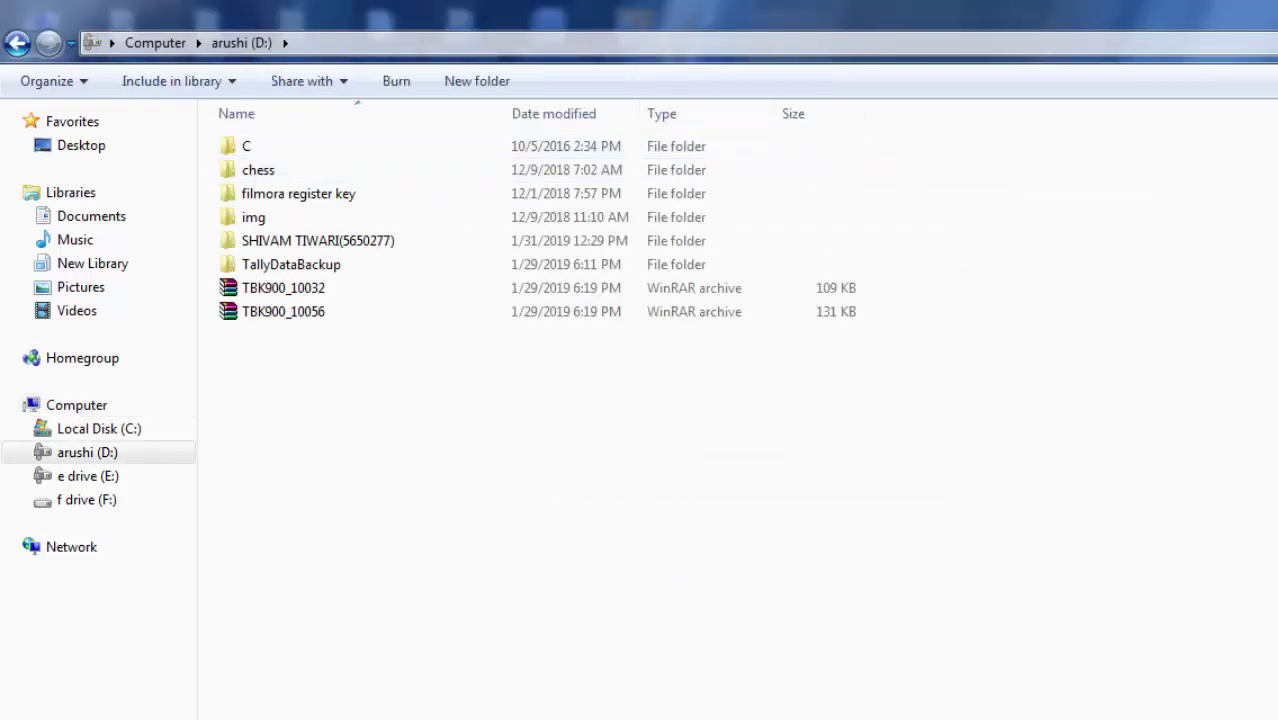